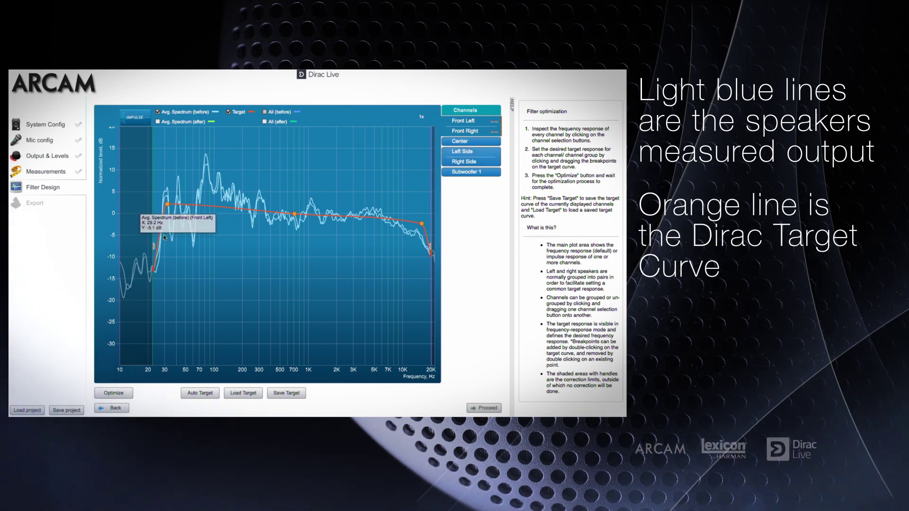
# Nudge the high-frequency breakpoint on the front-left target curve slightly upward.
pyautogui.moveTo(164, 237)
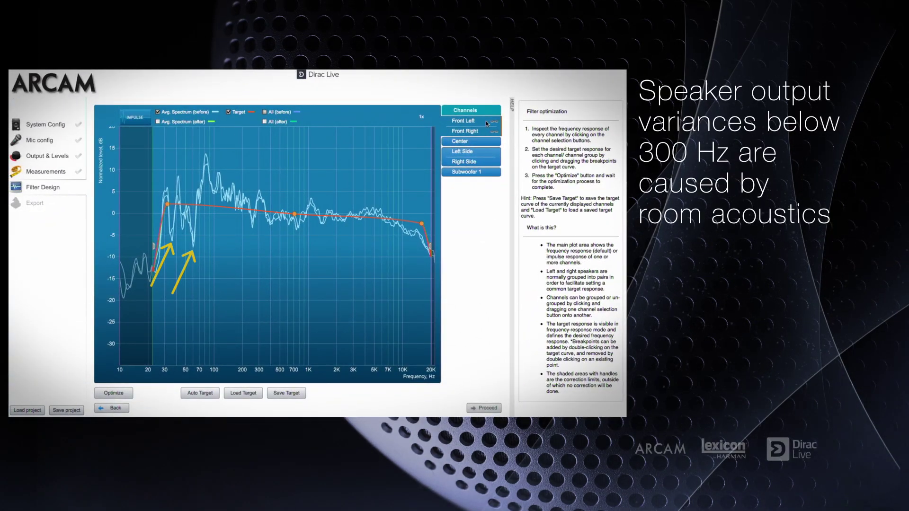
pyautogui.moveTo(253, 216)
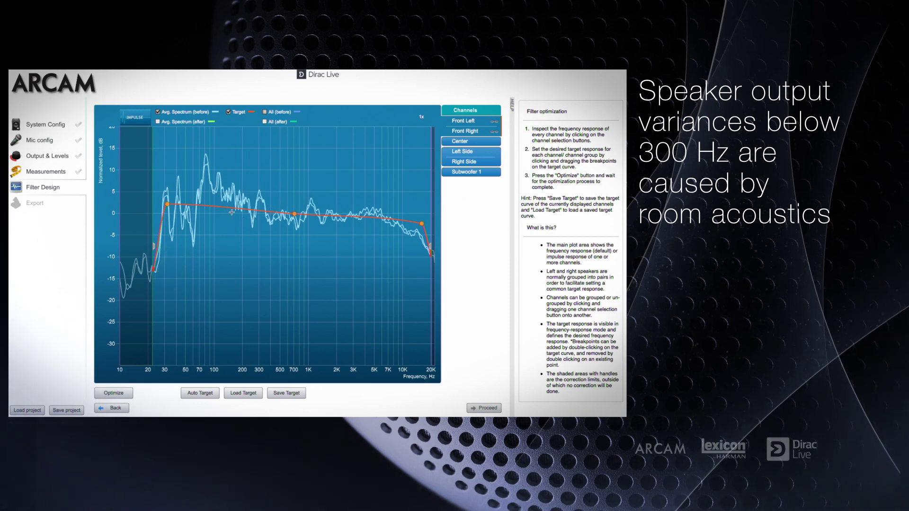
pyautogui.moveTo(227, 202)
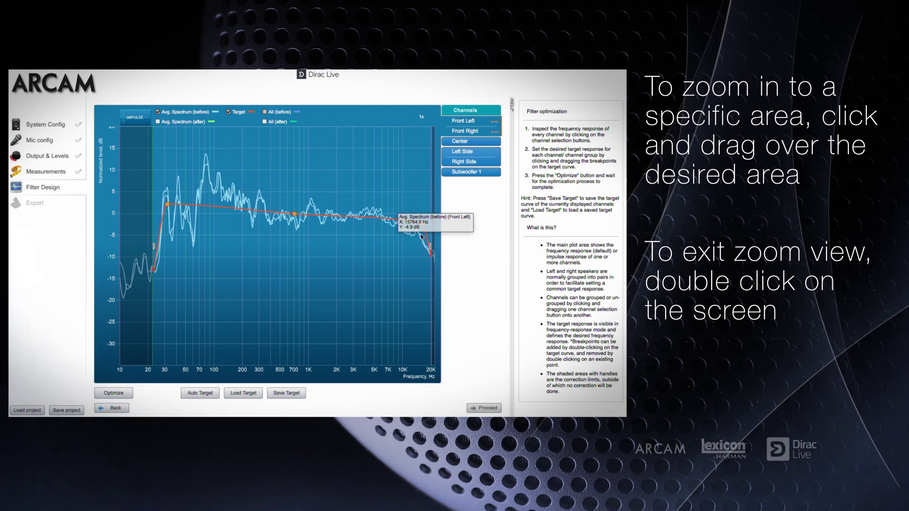
pyautogui.moveTo(421, 233); pyautogui.dragTo(422, 223)
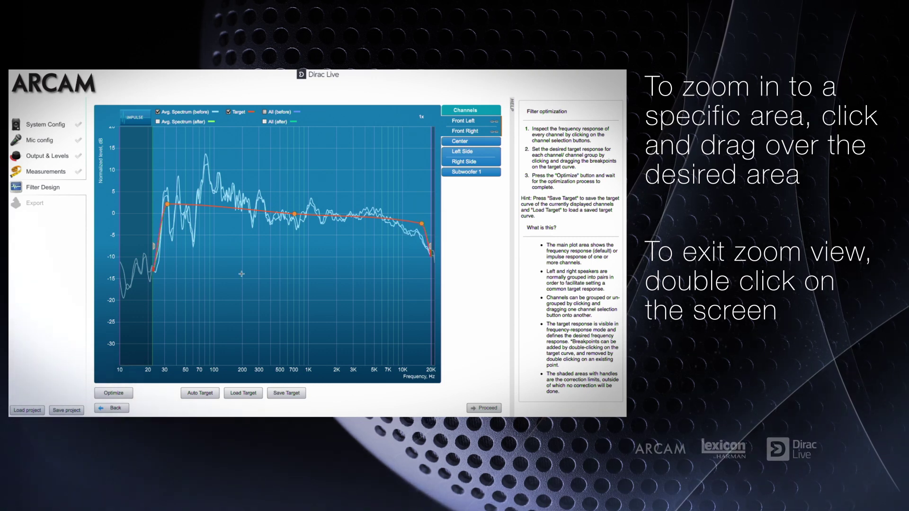
# Zoom into the bass and add pivot points, pulling dips near 35 Hz and 60 Hz.
pyautogui.moveTo(211, 275); pyautogui.dragTo(137, 172)
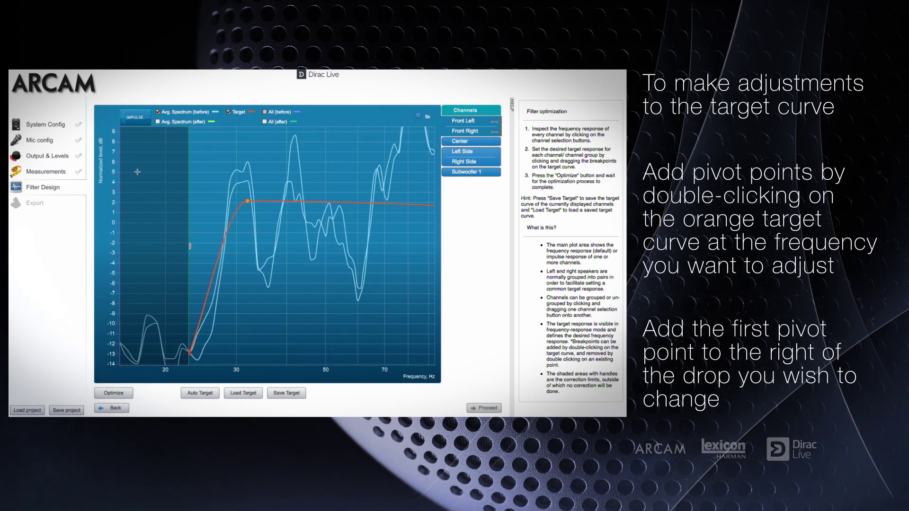
pyautogui.scroll(-1, 137, 172)
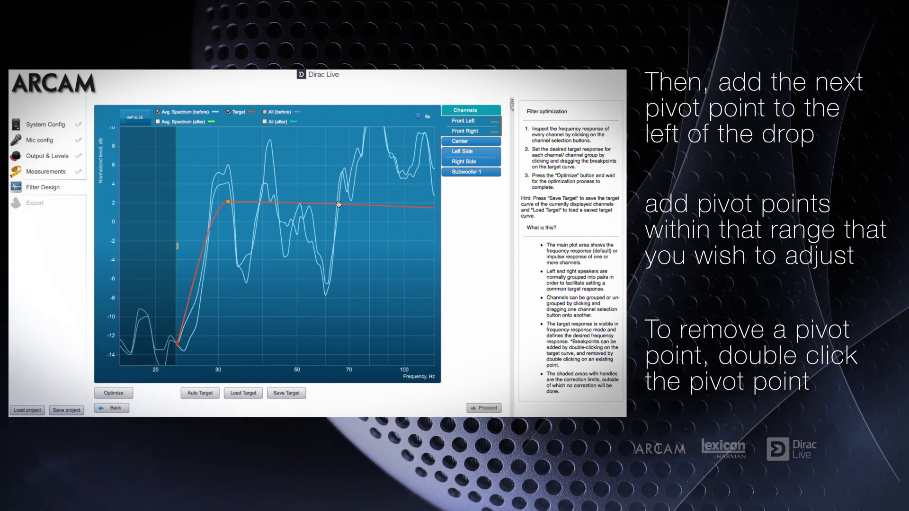
pyautogui.doubleClick(275, 203)
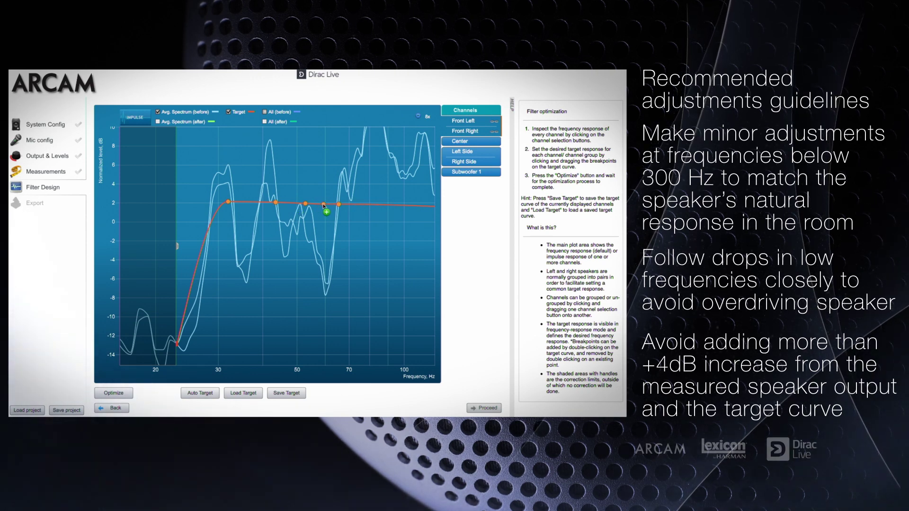
pyautogui.moveTo(324, 230); pyautogui.dragTo(324, 233)
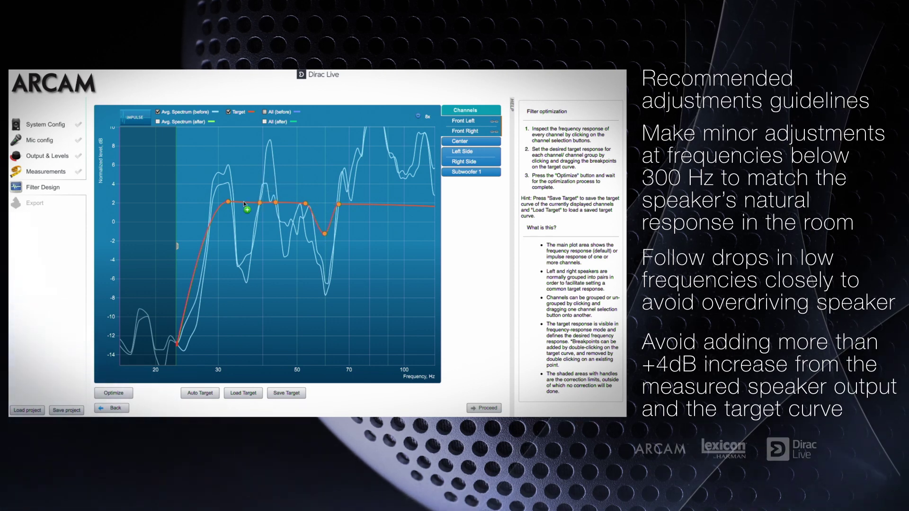
pyautogui.moveTo(244, 201); pyautogui.dragTo(244, 227)
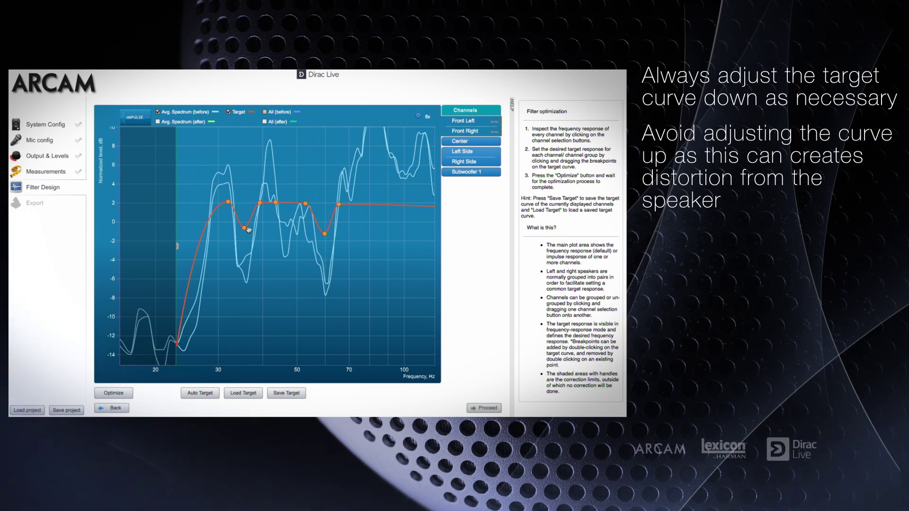
pyautogui.scroll(3, 380, 226)
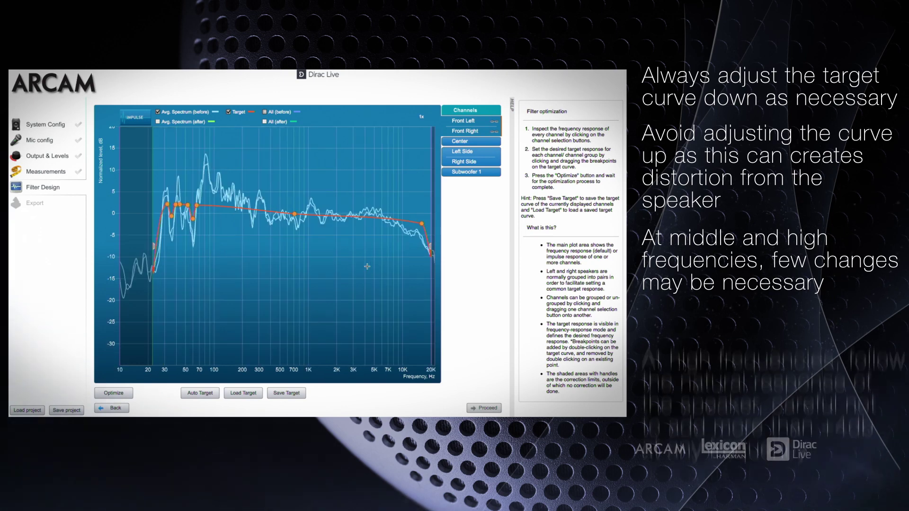
# Add pivot points from 5 kHz to 20 kHz, bending the roll-off to about -9 dB.
pyautogui.moveTo(393, 224); pyautogui.dragTo(434, 262)
pyautogui.doubleClick(217, 194)
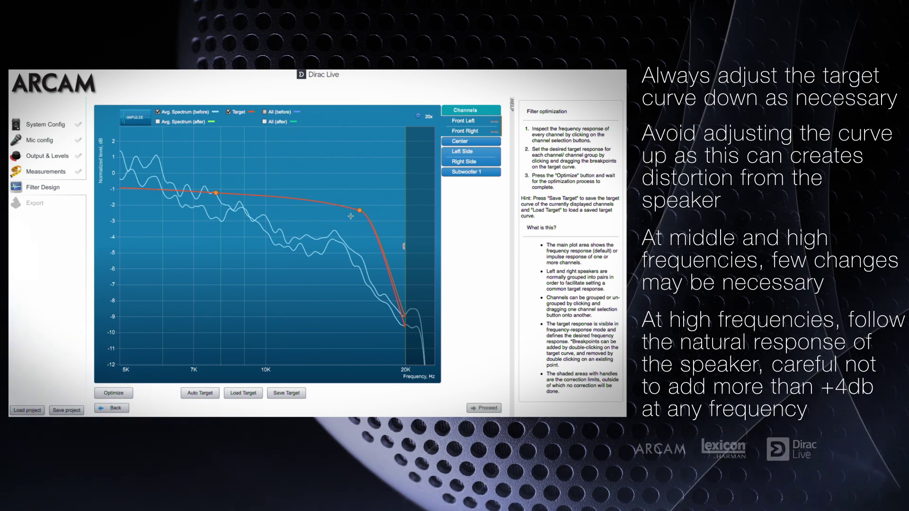
pyautogui.doubleClick(252, 196)
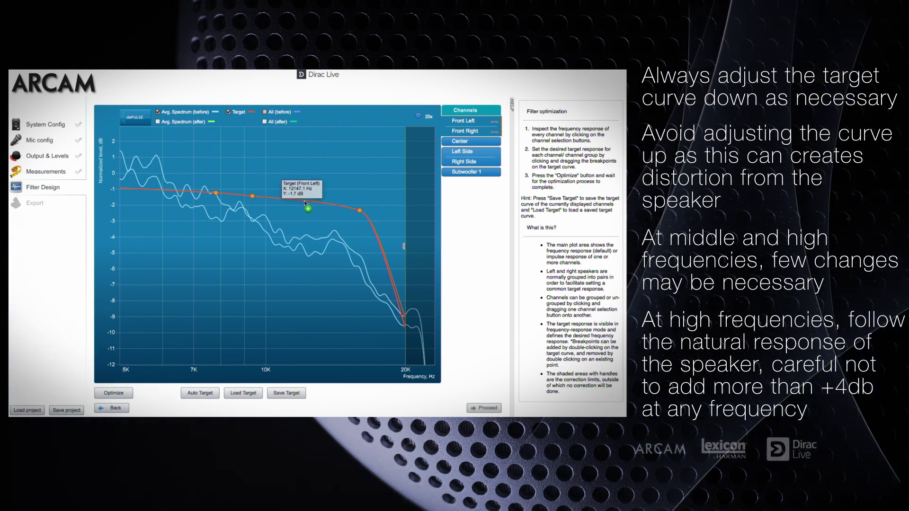
pyautogui.doubleClick(305, 202)
pyautogui.moveTo(361, 211); pyautogui.dragTo(353, 221)
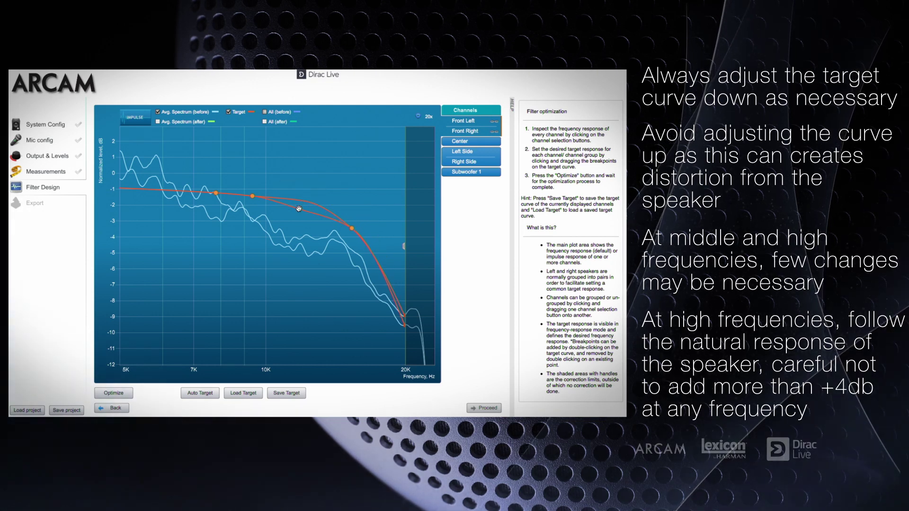
pyautogui.moveTo(253, 201); pyautogui.dragTo(251, 205)
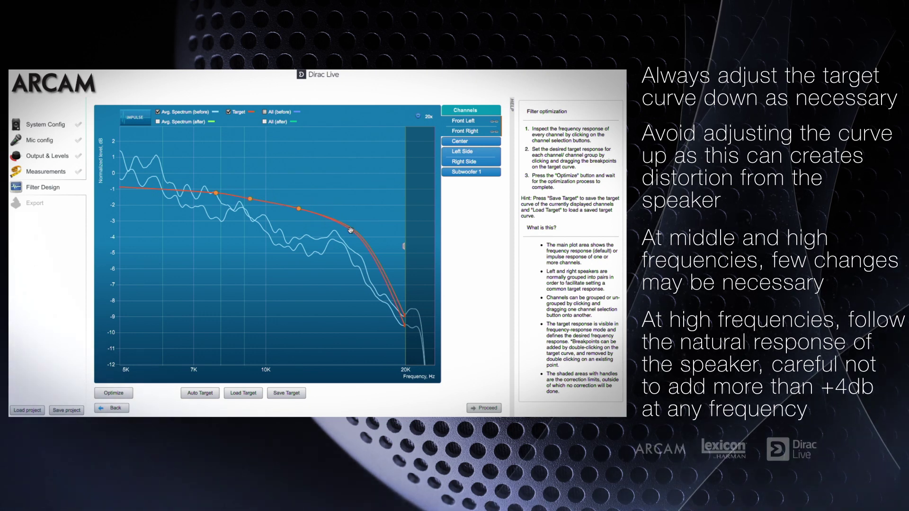
pyautogui.doubleClick(296, 213)
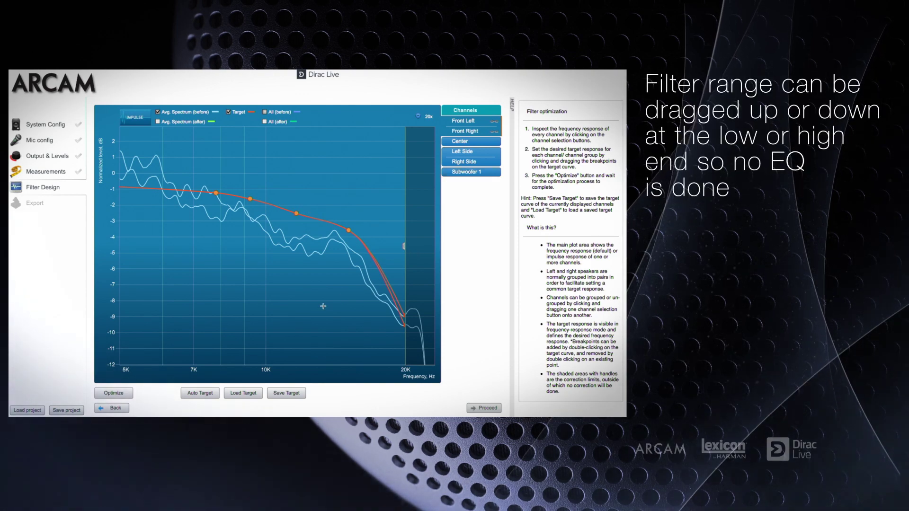
pyautogui.scroll(-10, 329, 303)
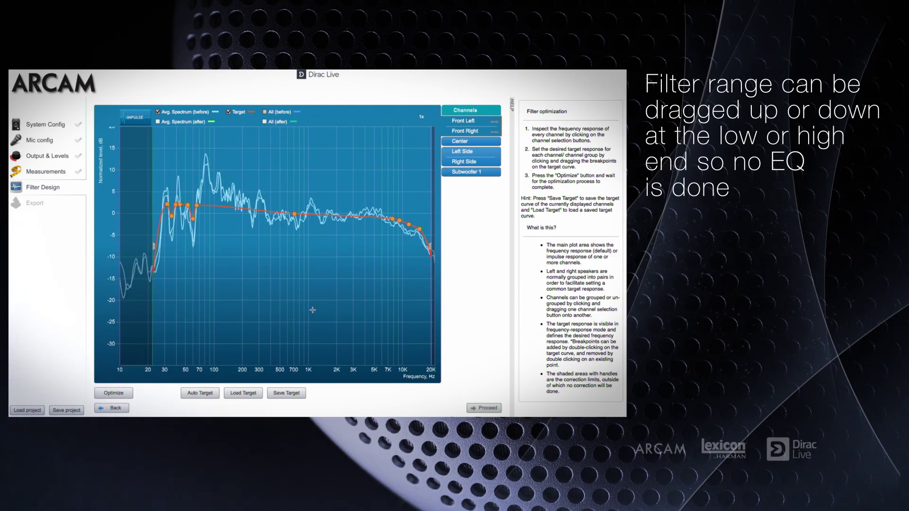
# Steepen the low-end breakpoint, return the lower correction limit near 30 Hz, then show Front Left/Front Right.
pyautogui.click(487, 159)
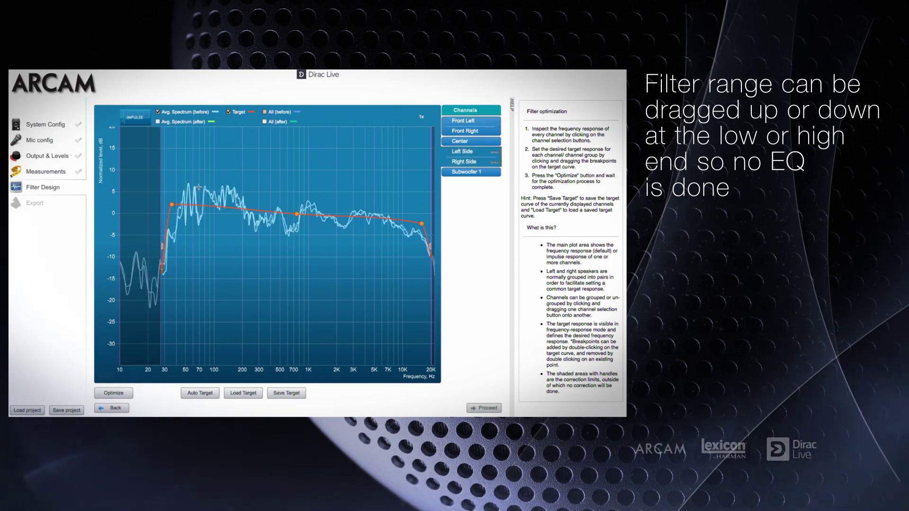
pyautogui.moveTo(183, 206); pyautogui.dragTo(182, 204)
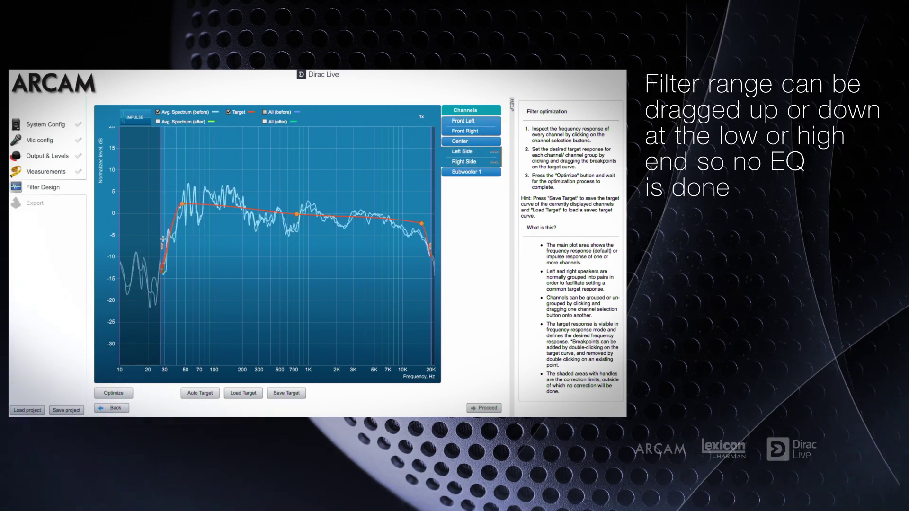
pyautogui.moveTo(161, 245); pyautogui.dragTo(177, 244)
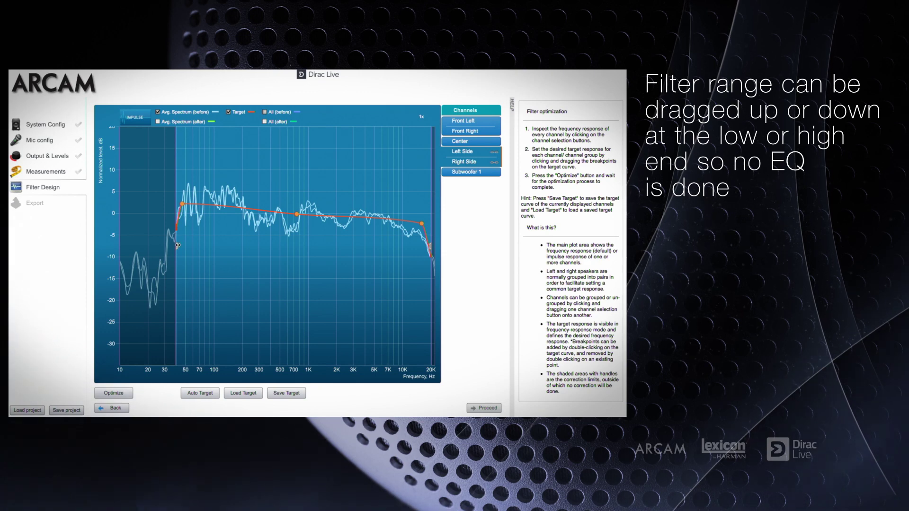
pyautogui.moveTo(182, 244); pyautogui.dragTo(162, 245)
pyautogui.moveTo(168, 213); pyautogui.dragTo(168, 209)
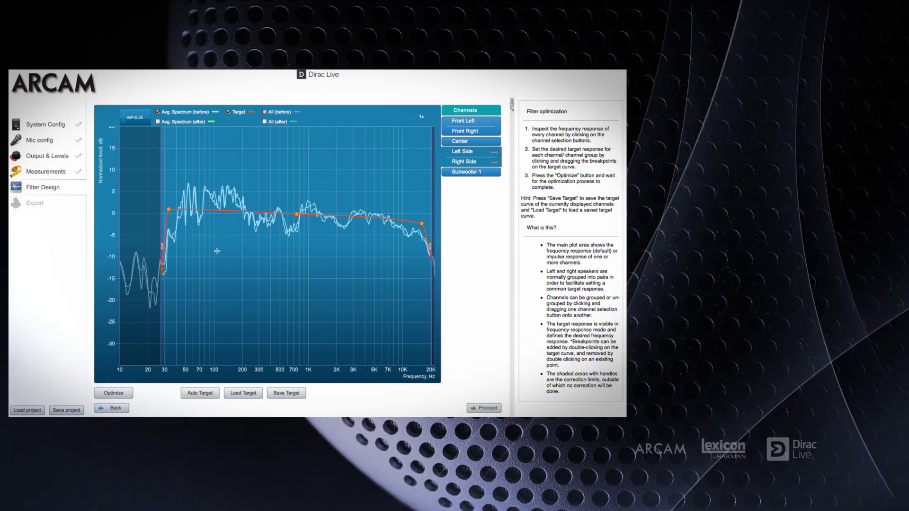
pyautogui.click(463, 120)
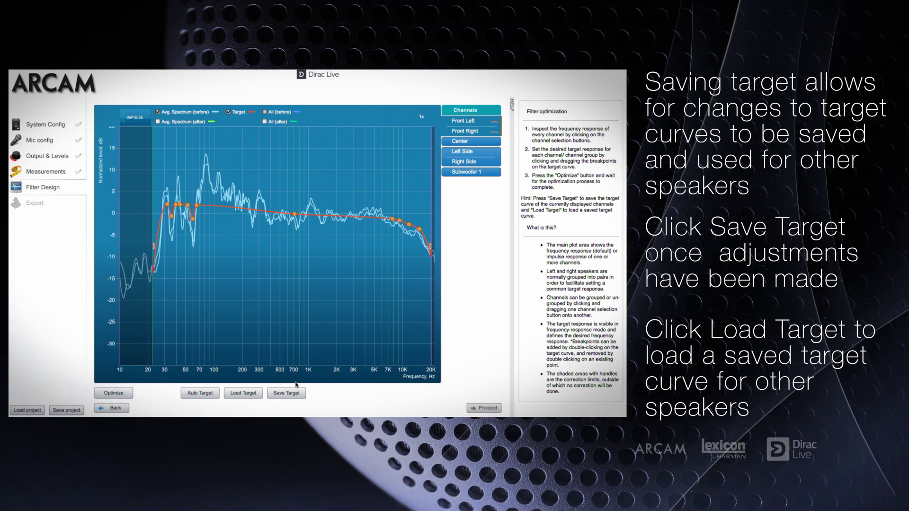
# Save the front target as Front speakers.txt and load it for Left Side/Right Side.
pyautogui.click(286, 395)
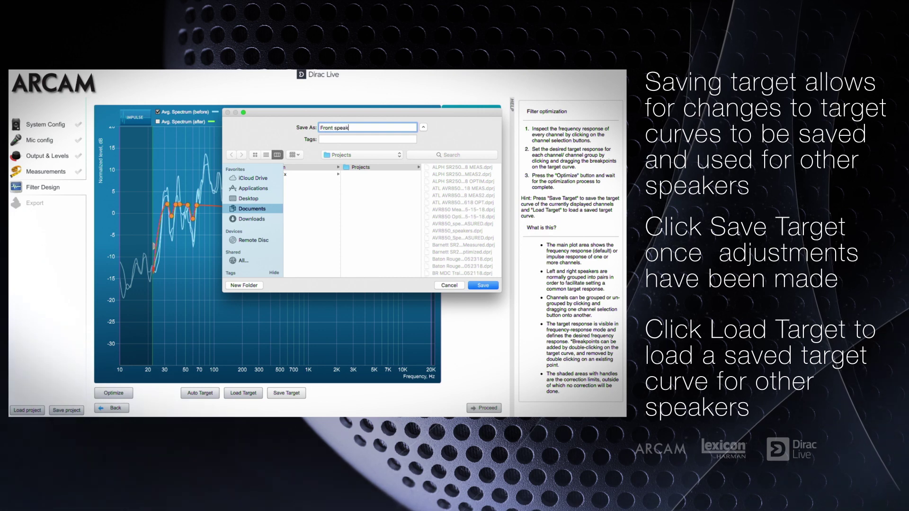
pyautogui.click(483, 285)
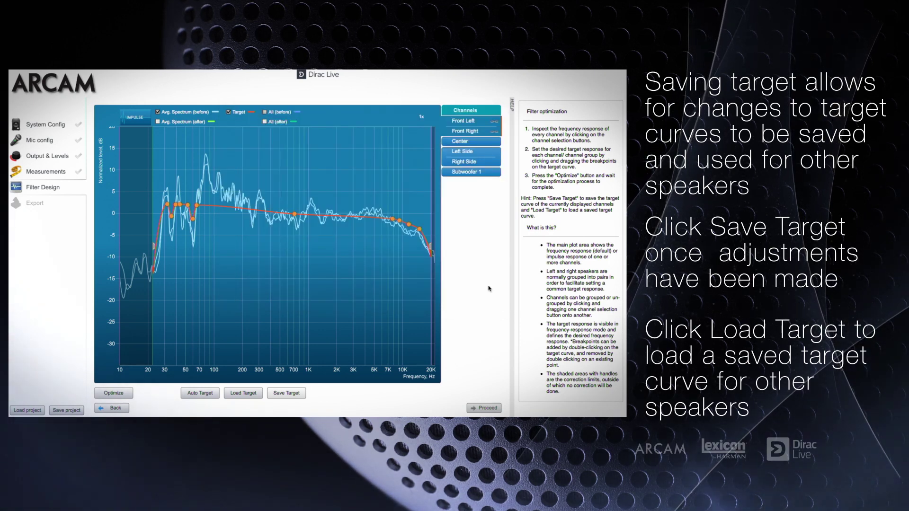
pyautogui.click(489, 158)
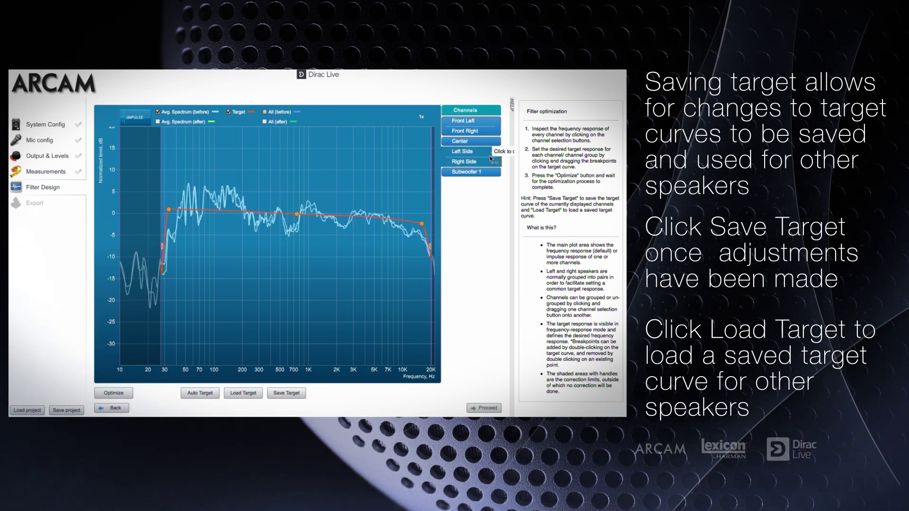
pyautogui.click(242, 394)
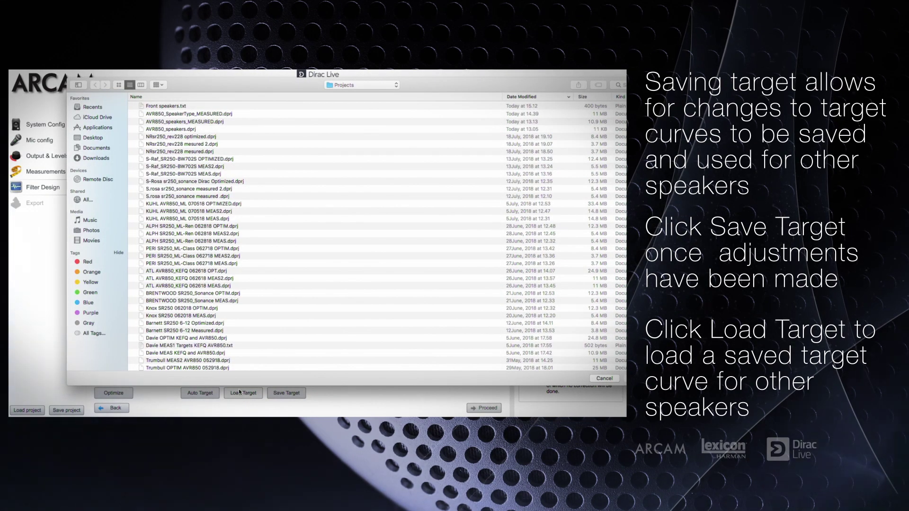
pyautogui.click(166, 106)
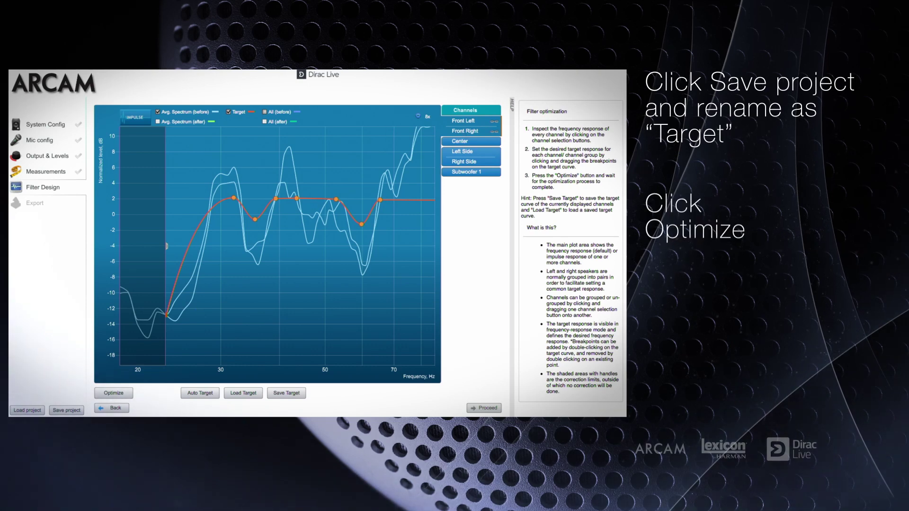
# Save the project as AVR850_SpeakerType_TARGET.
pyautogui.scroll(-3, 263, 328)
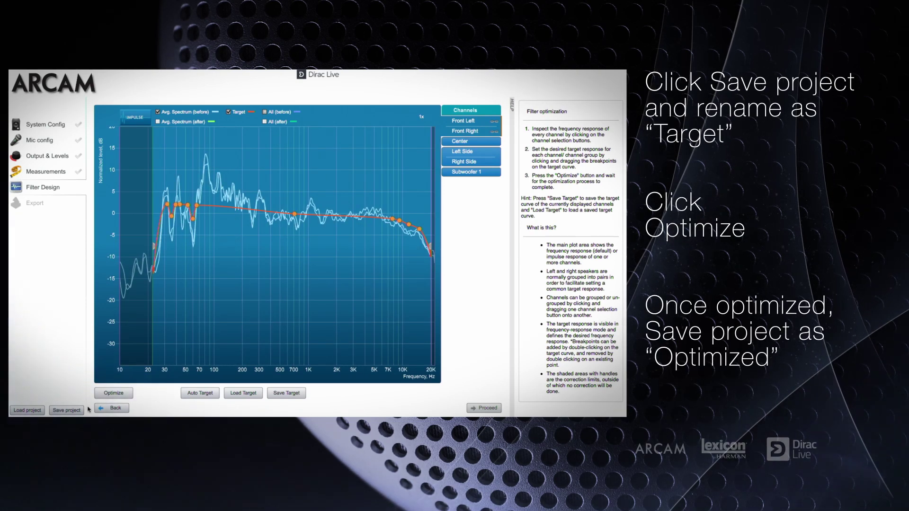
pyautogui.click(67, 411)
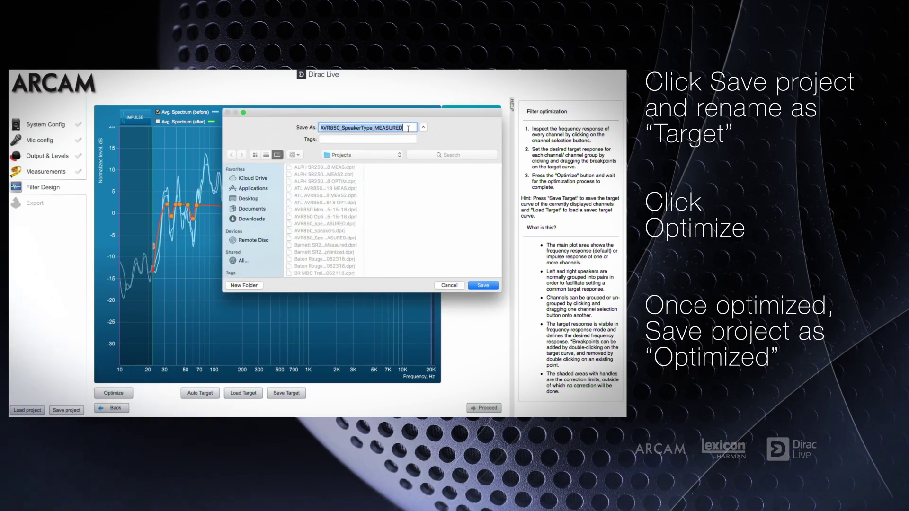
pyautogui.click(408, 128)
pyautogui.press('BackSpace')
pyautogui.press('BackSpace')
pyautogui.press('BackSpace')
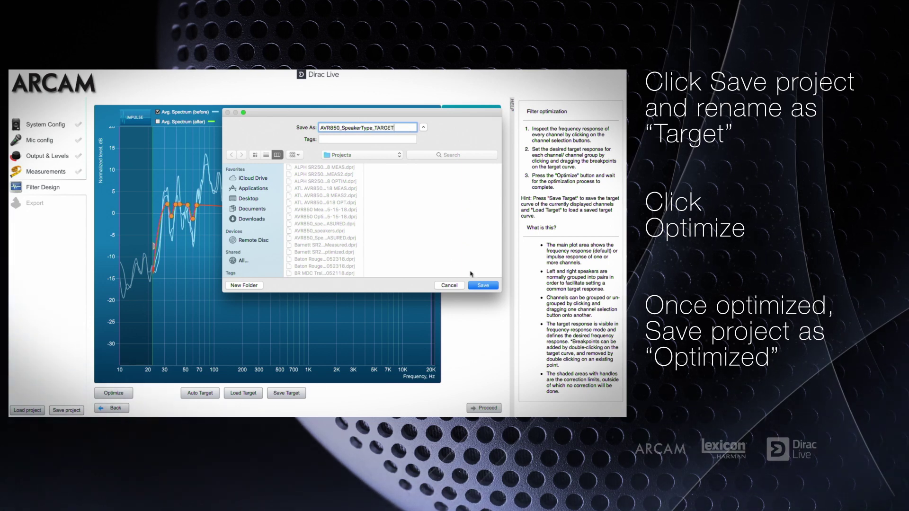
pyautogui.click(481, 286)
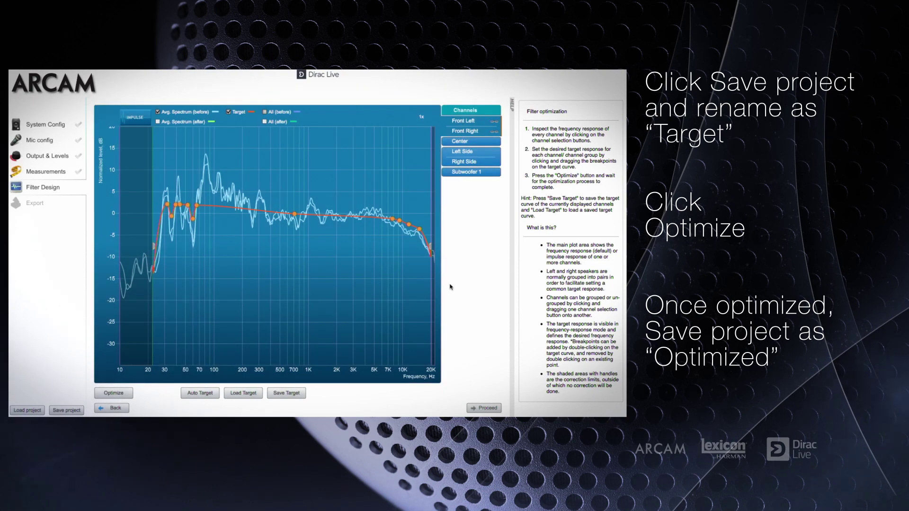
# Run Optimize, then begin saving the project as AVR850_SpeakerType_OPTIMIZED.
pyautogui.click(122, 396)
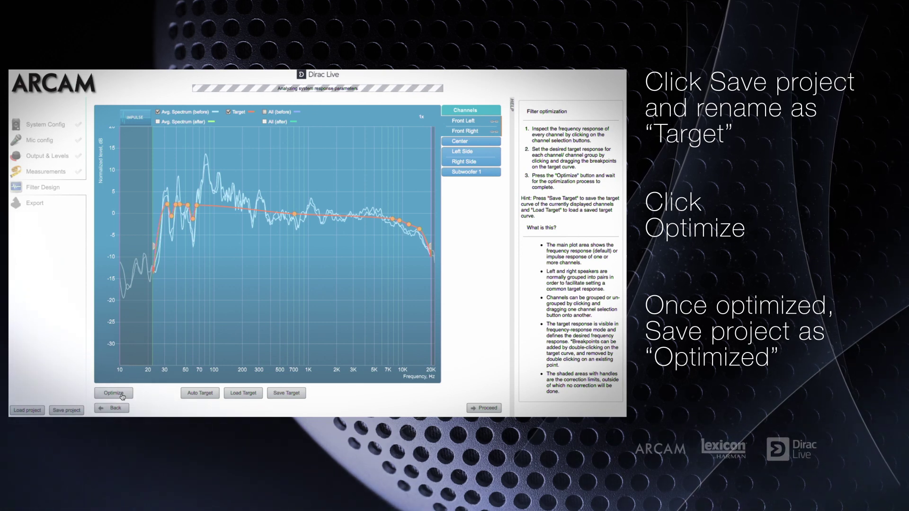
pyautogui.click(66, 410)
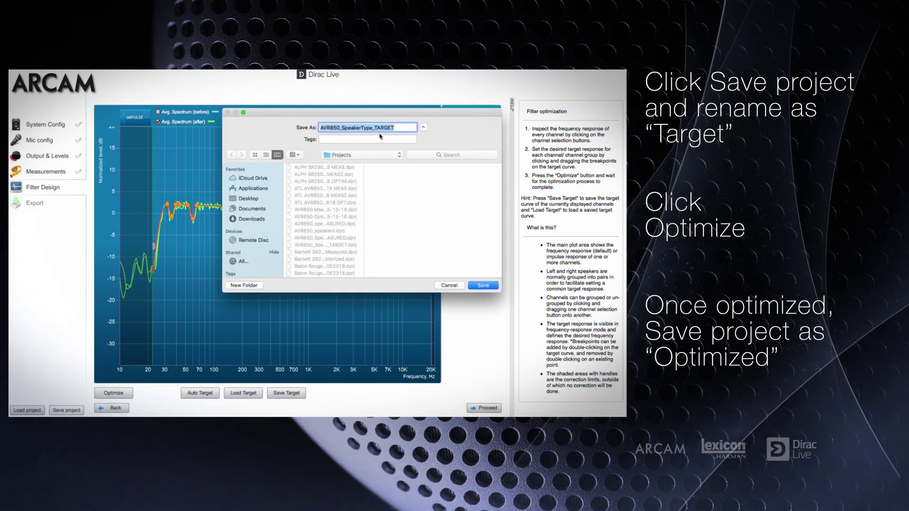
pyautogui.click(399, 127)
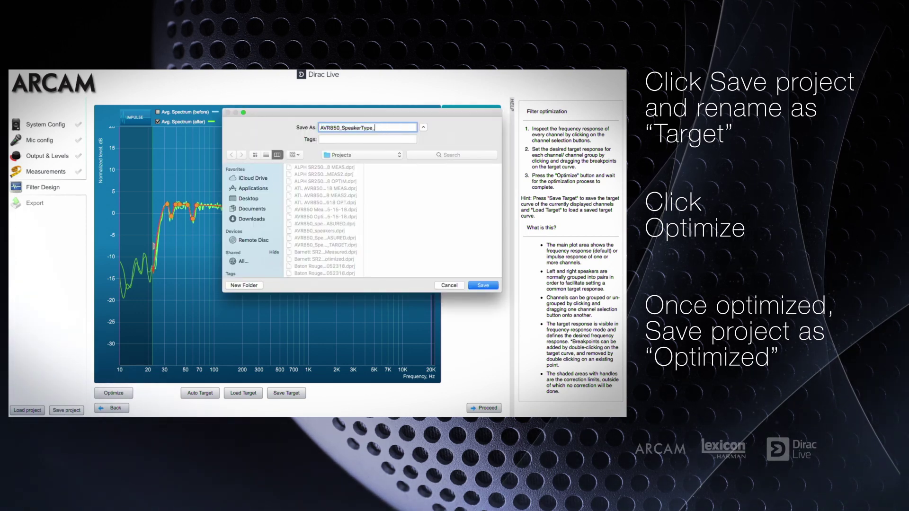